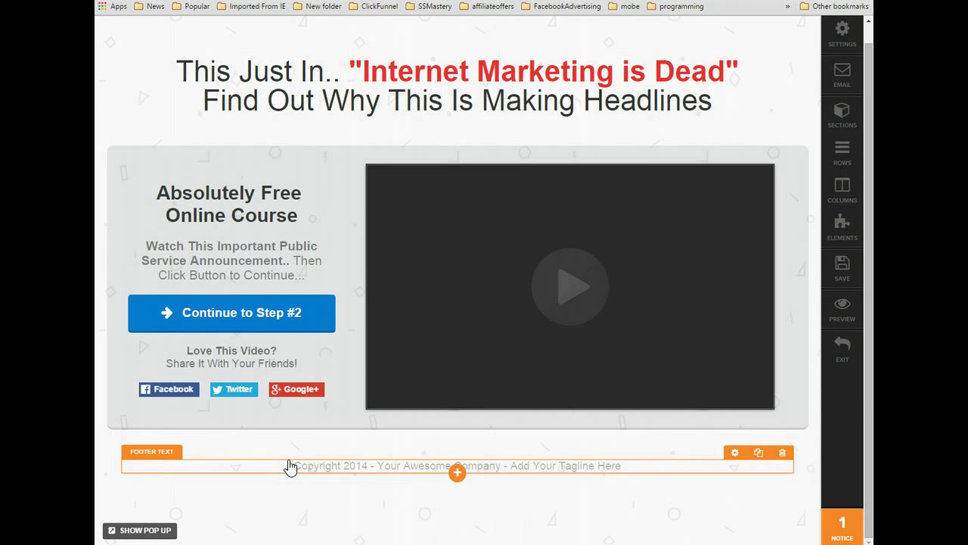
Select the headline, then open and close the video element's settings
click(231, 252)
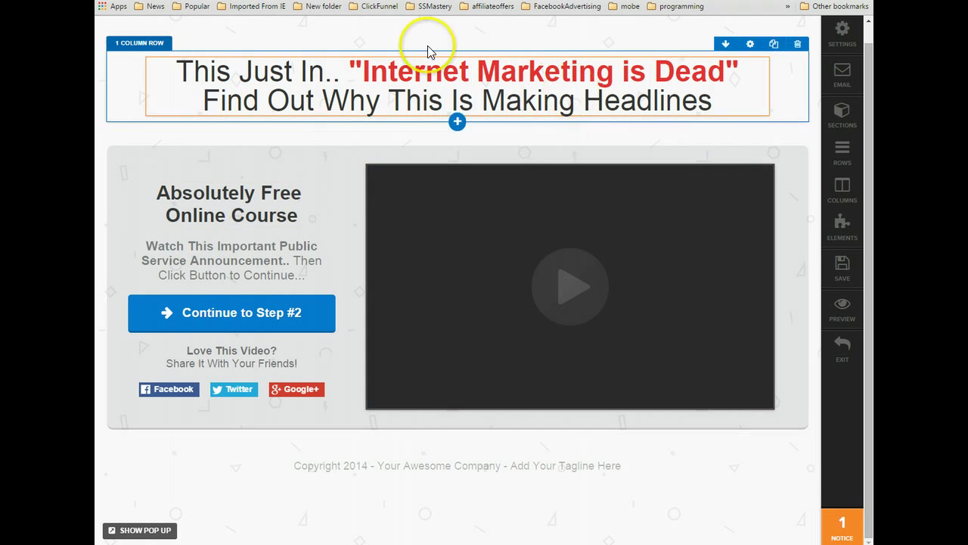
click(571, 259)
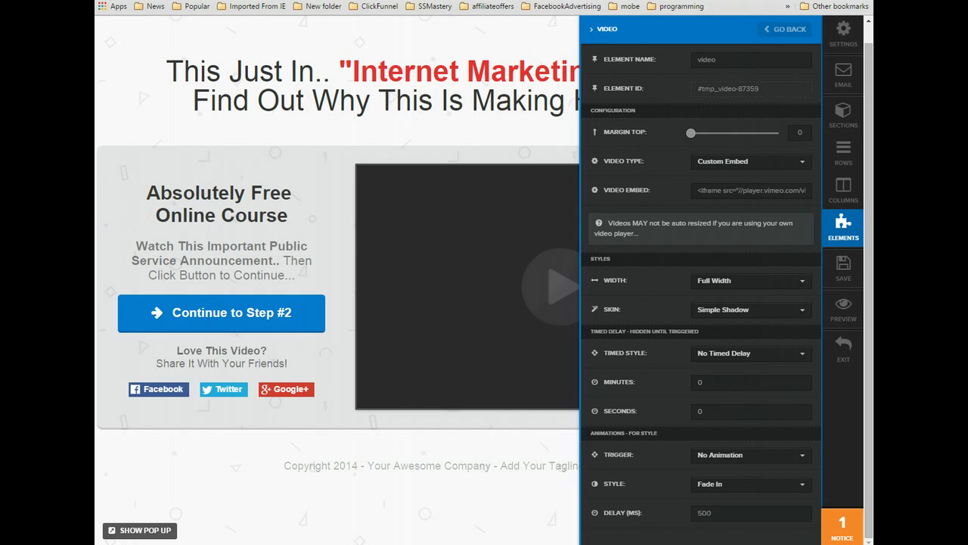
click(335, 171)
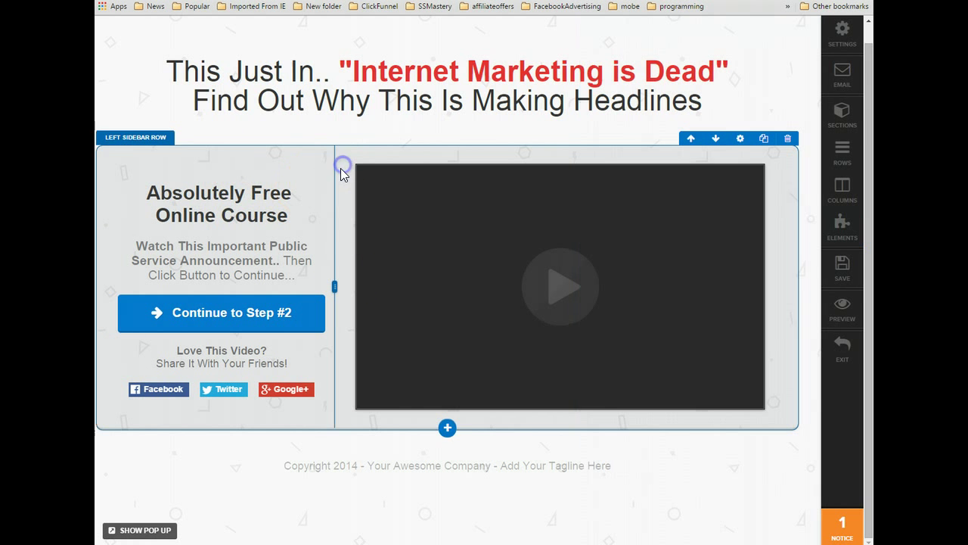
Insert a 2-column row below the video with a button in the left column
click(456, 428)
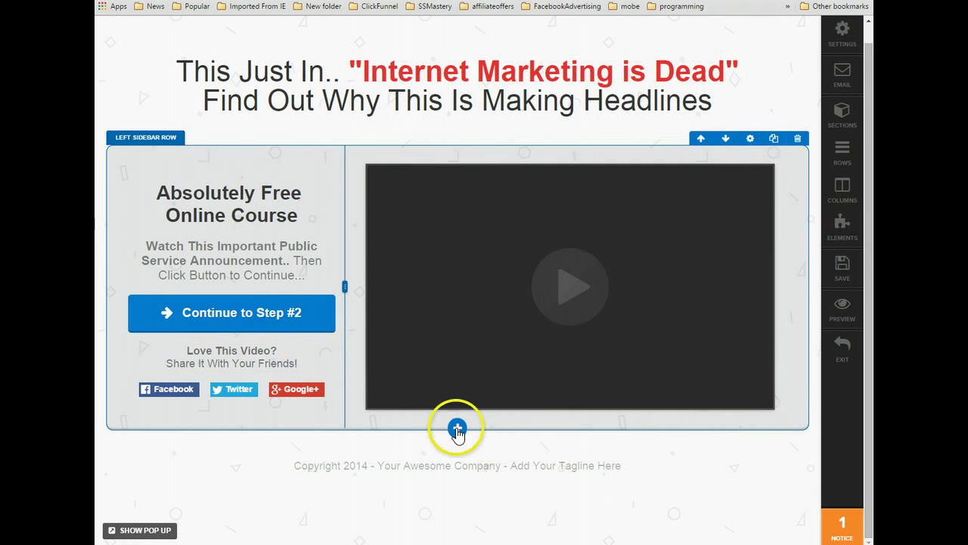
click(271, 114)
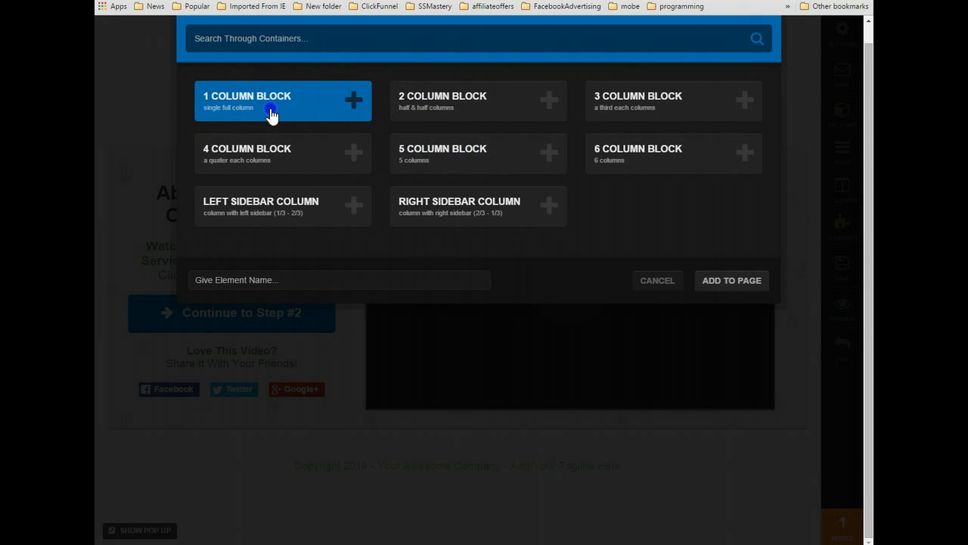
click(511, 122)
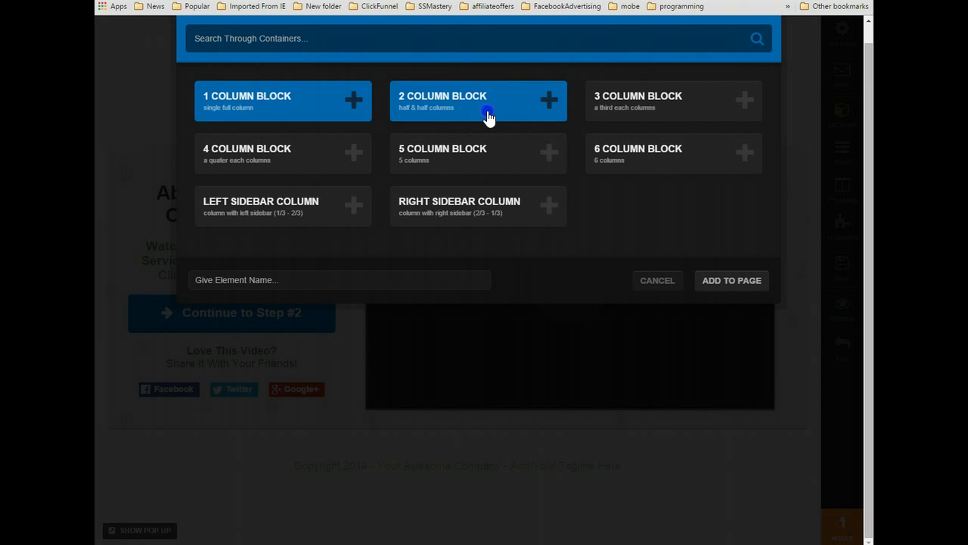
click(728, 281)
click(322, 409)
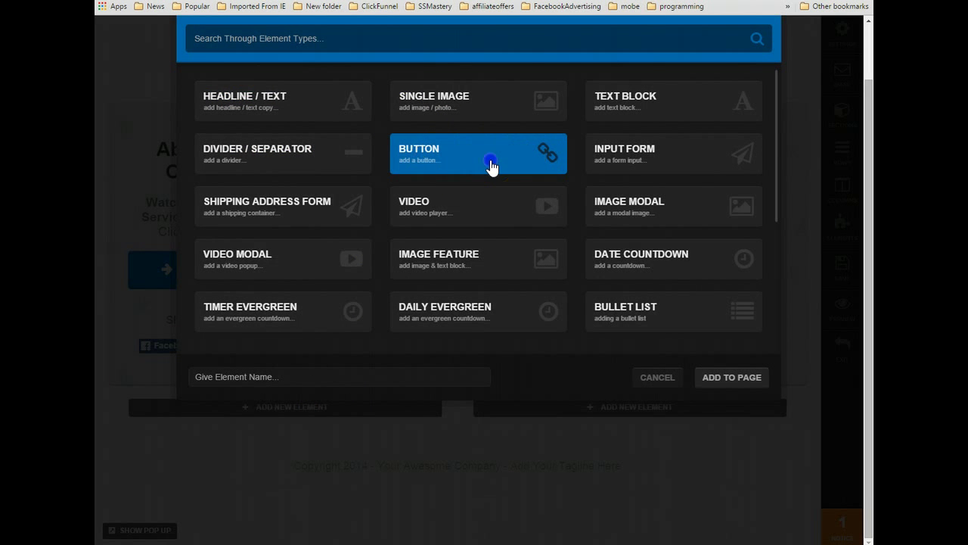
click(731, 379)
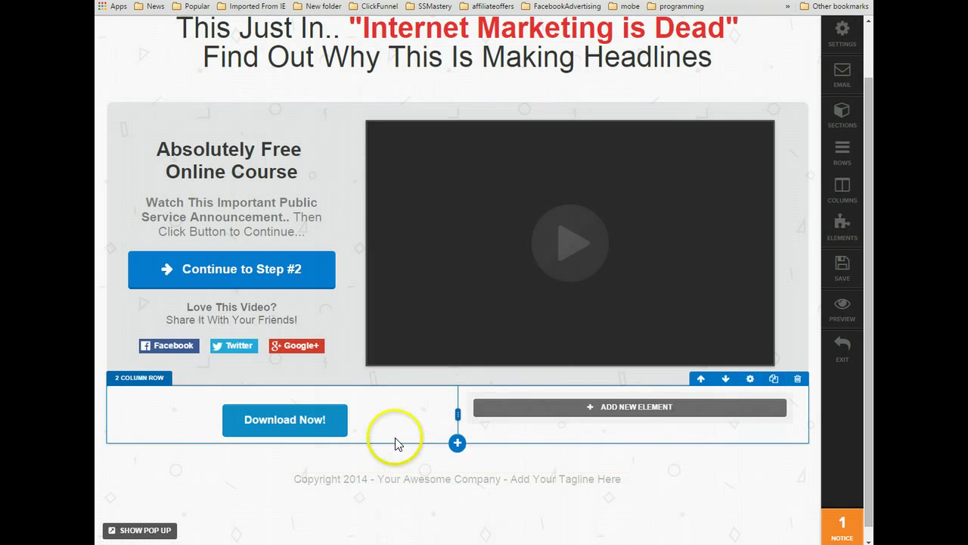
click(295, 420)
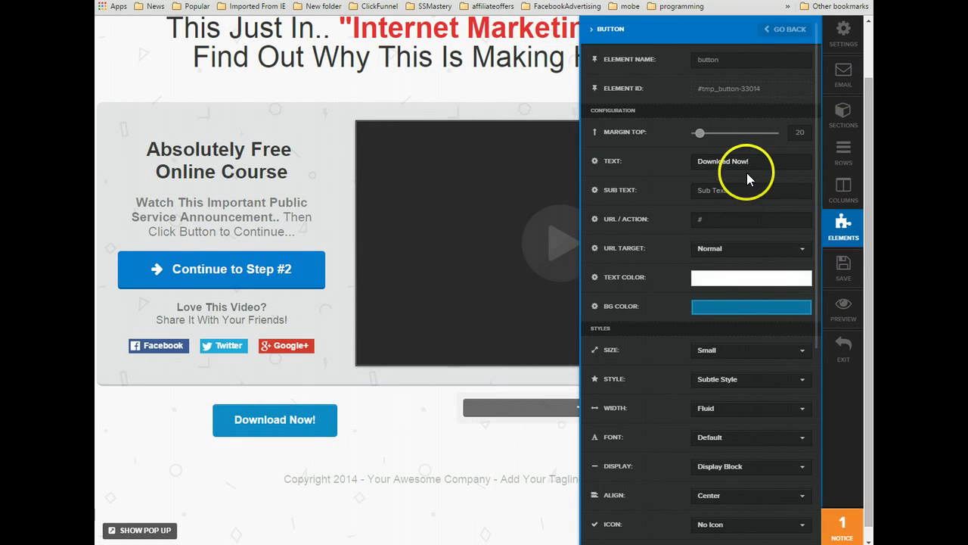
Change the left button's label to 'buy now' and start adding a right-column element
drag(714, 161, 741, 161)
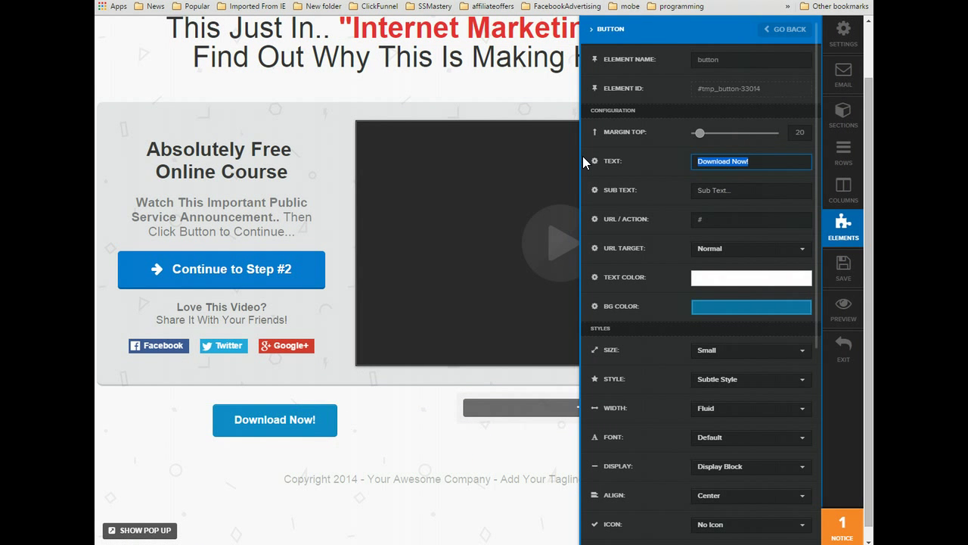
text(buy now)
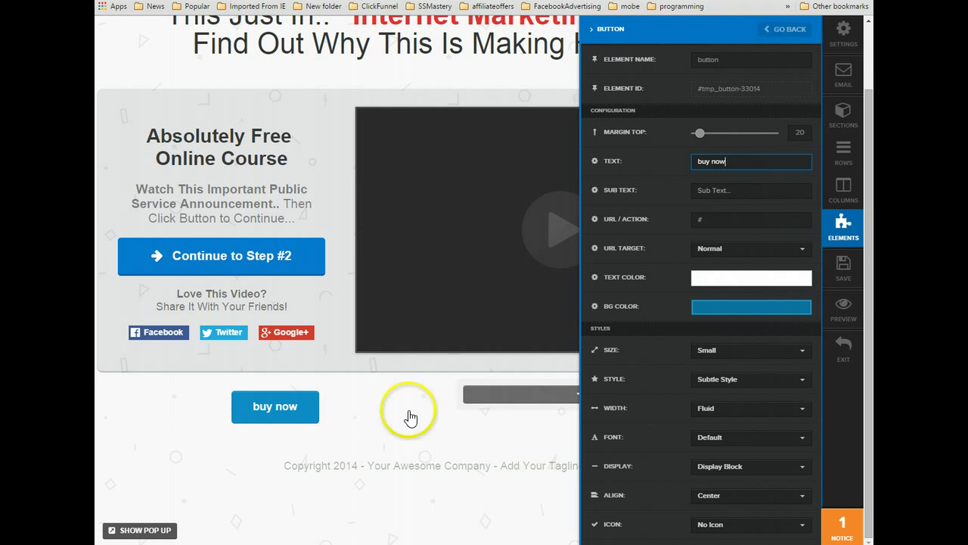
click(521, 395)
click(523, 392)
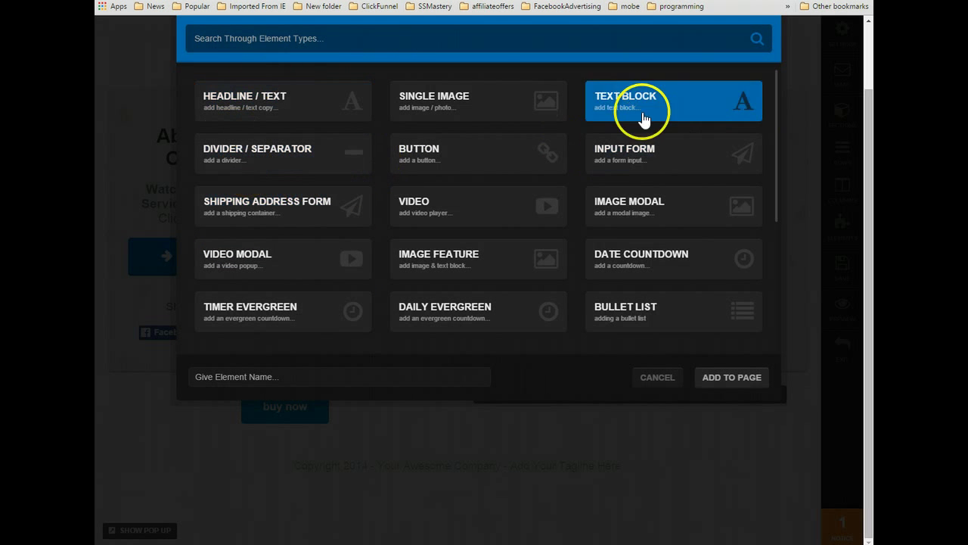
Add an input form with 'Enter Your Info Here...' placeholder to the right column
click(644, 165)
click(733, 377)
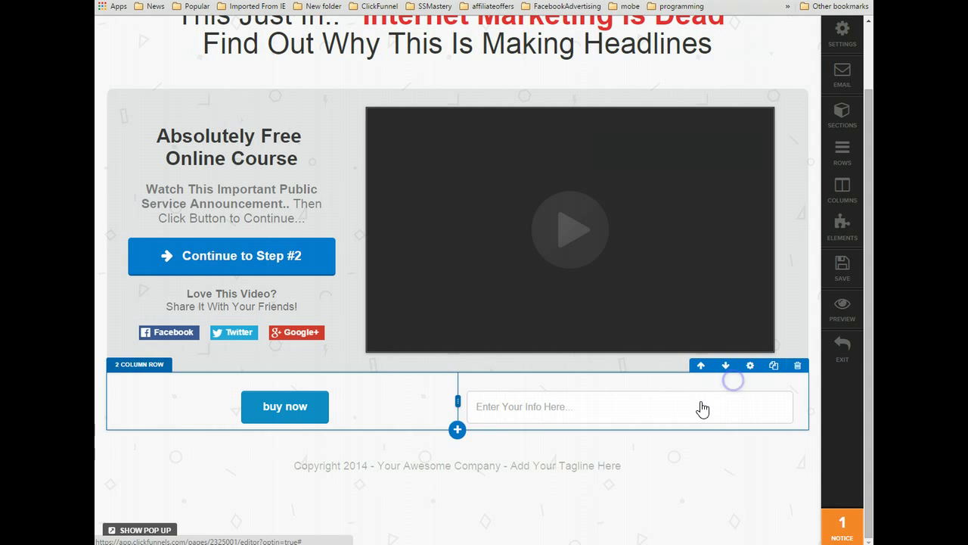
click(525, 406)
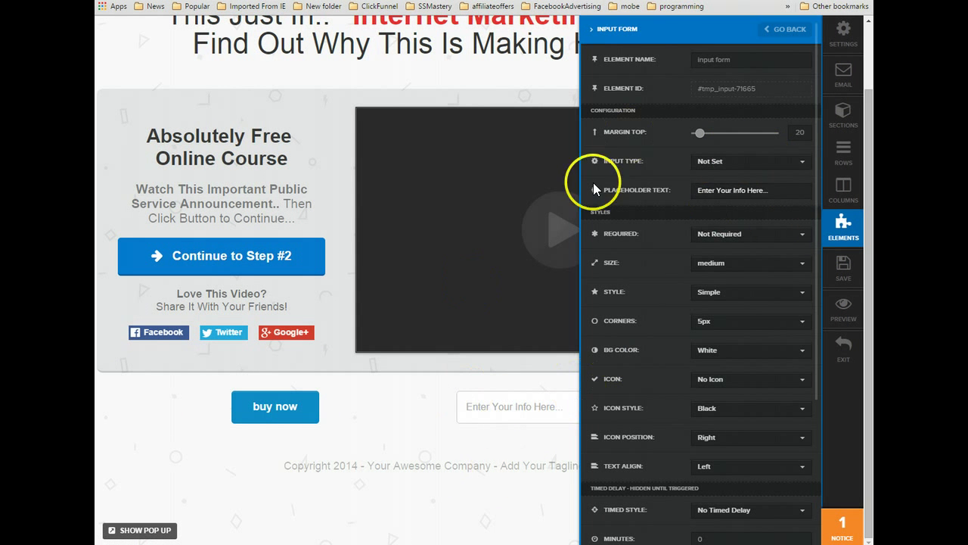
click(499, 427)
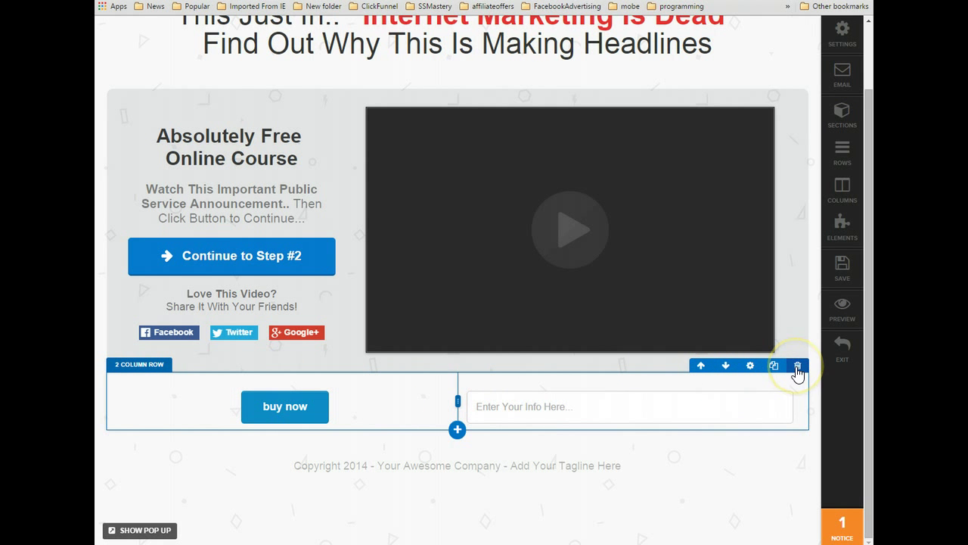
Set the row's timed delay to Fade In after 35 seconds and save the page
click(749, 366)
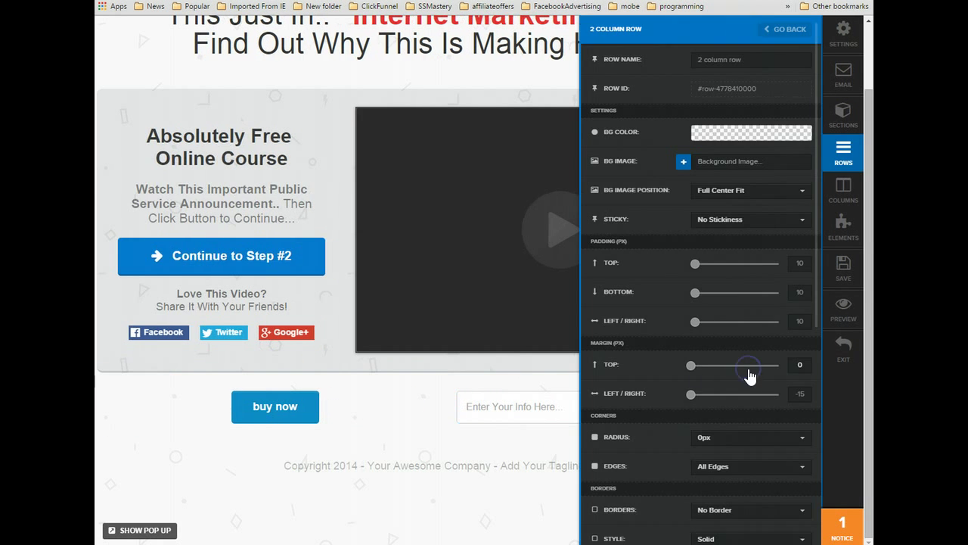
scroll(624, 375, down, 4)
scroll(624, 374, down, 2)
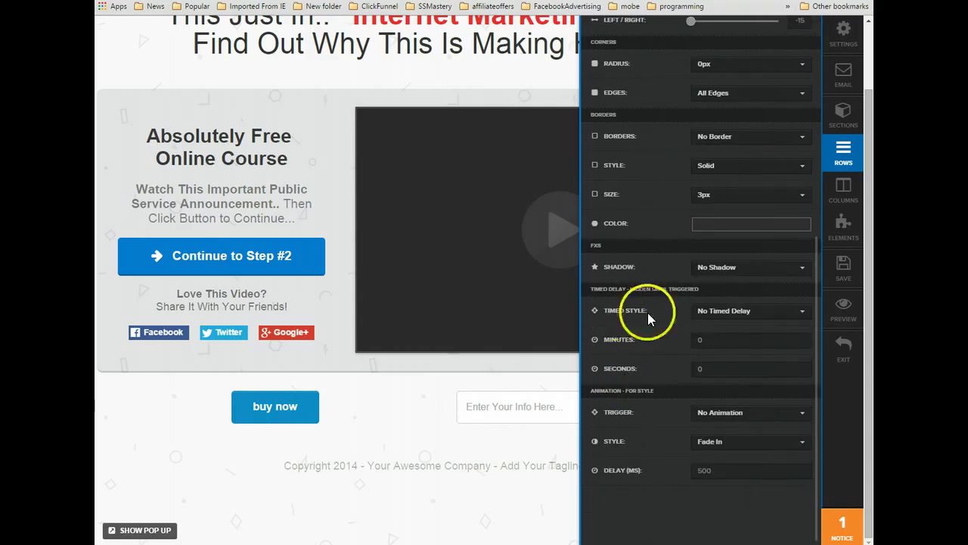
click(759, 312)
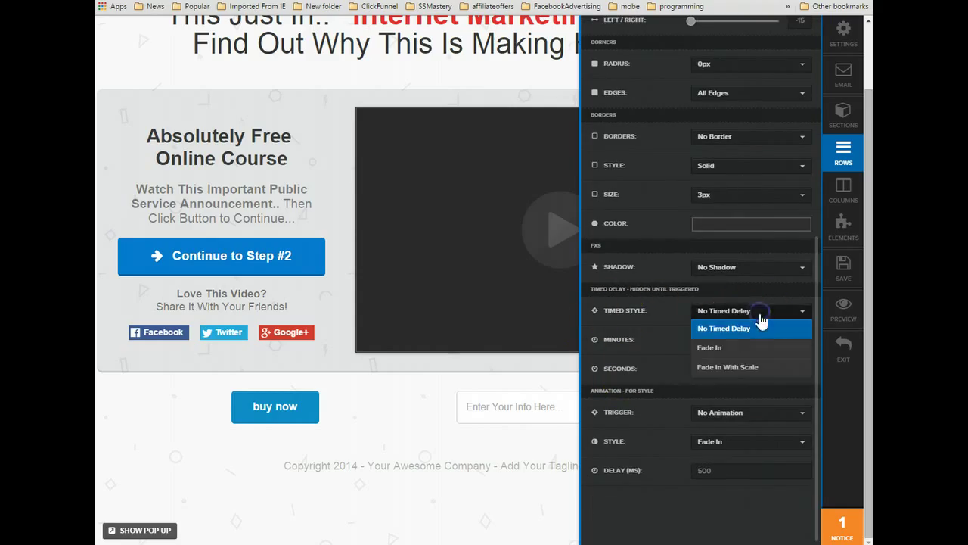
click(743, 349)
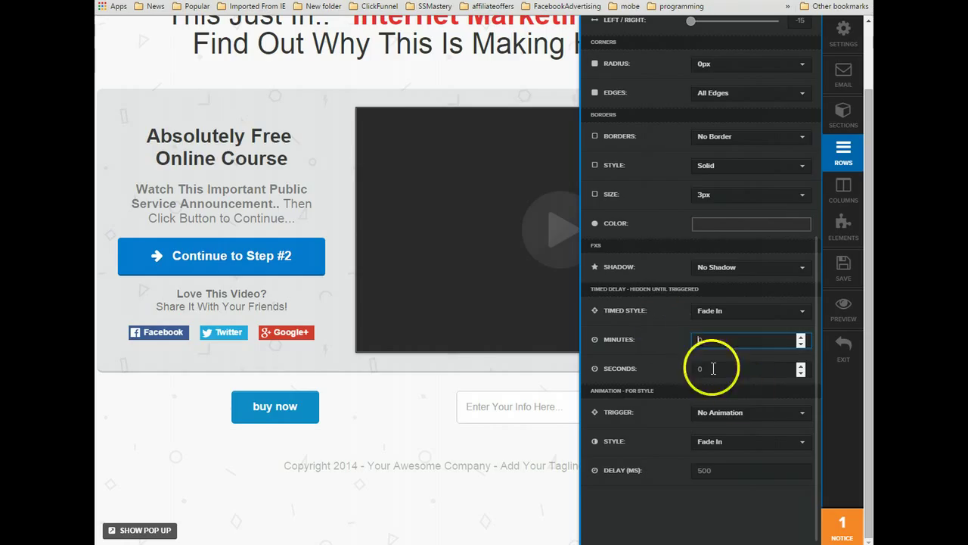
click(712, 368)
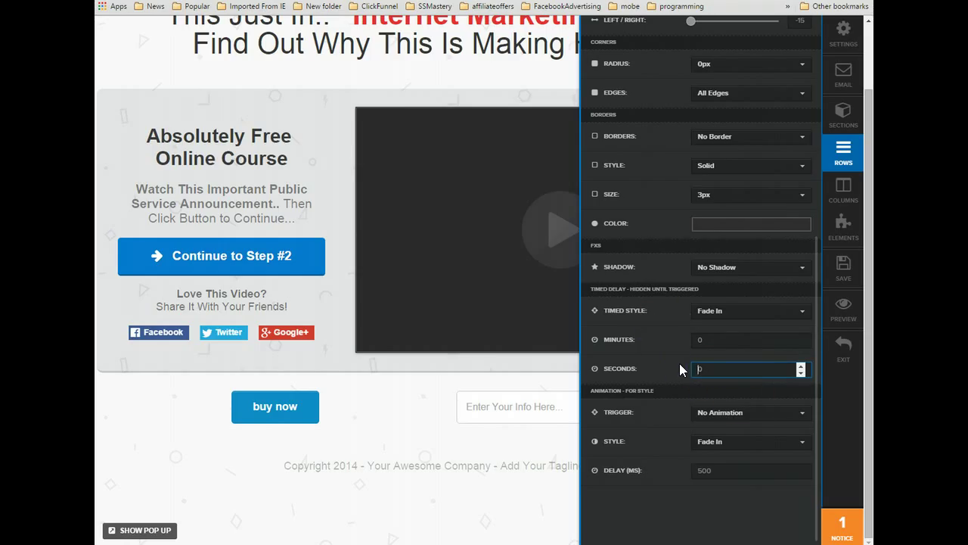
text(35)
click(840, 266)
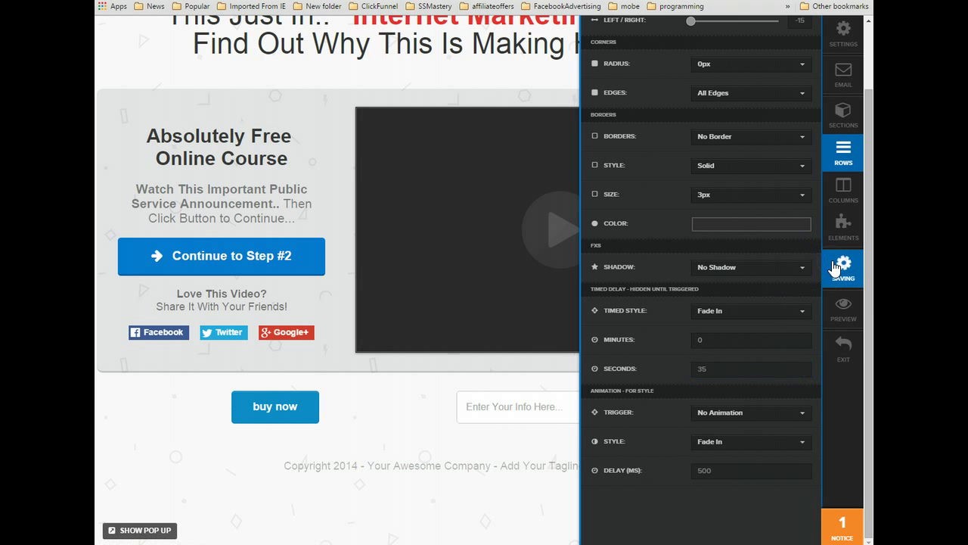
Open the page preview in an incognito window
right_click(840, 310)
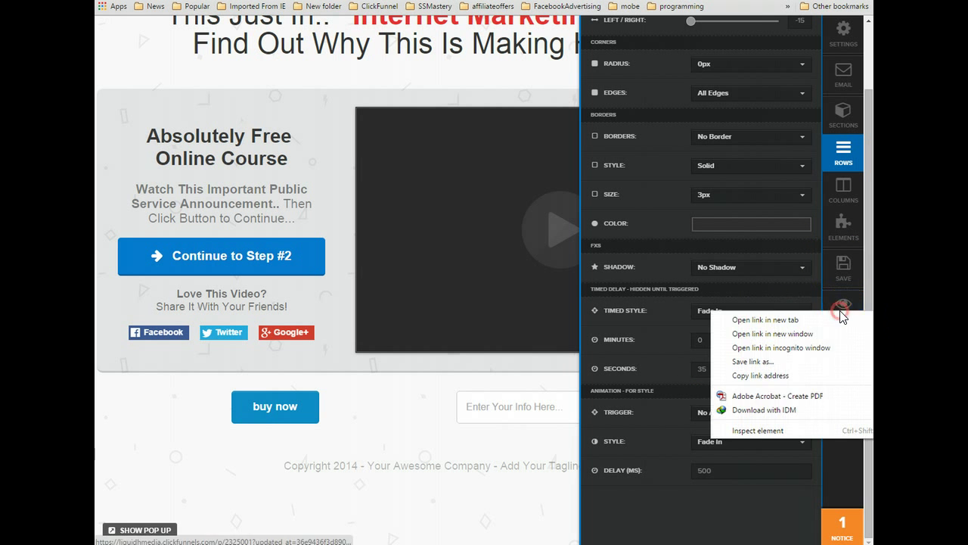
click(801, 348)
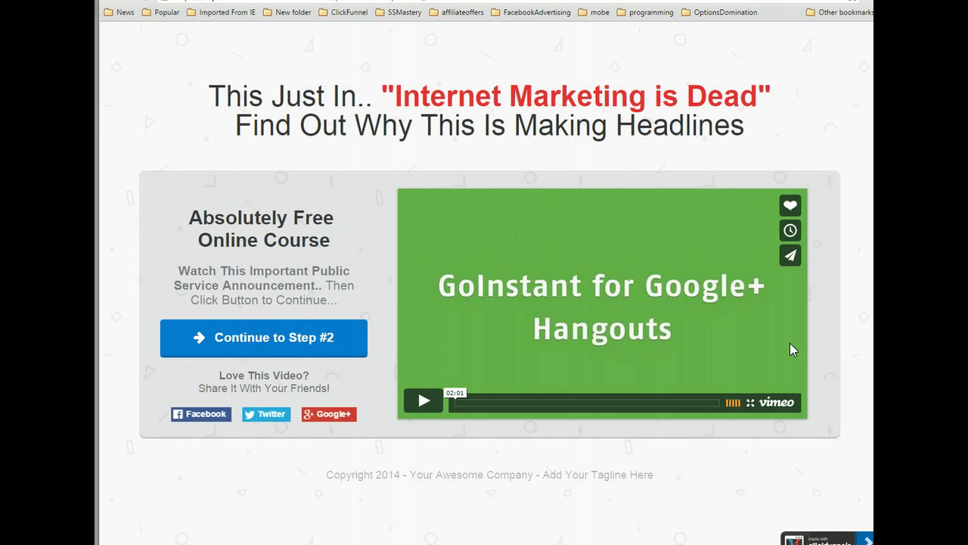
Play the preview video past 35 seconds until the buy now row appears, then pause
click(433, 407)
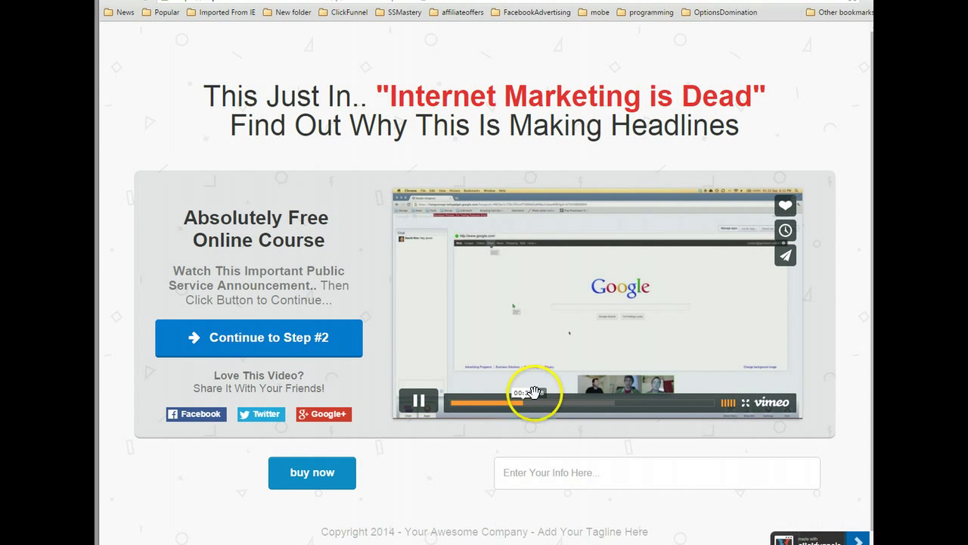
click(429, 407)
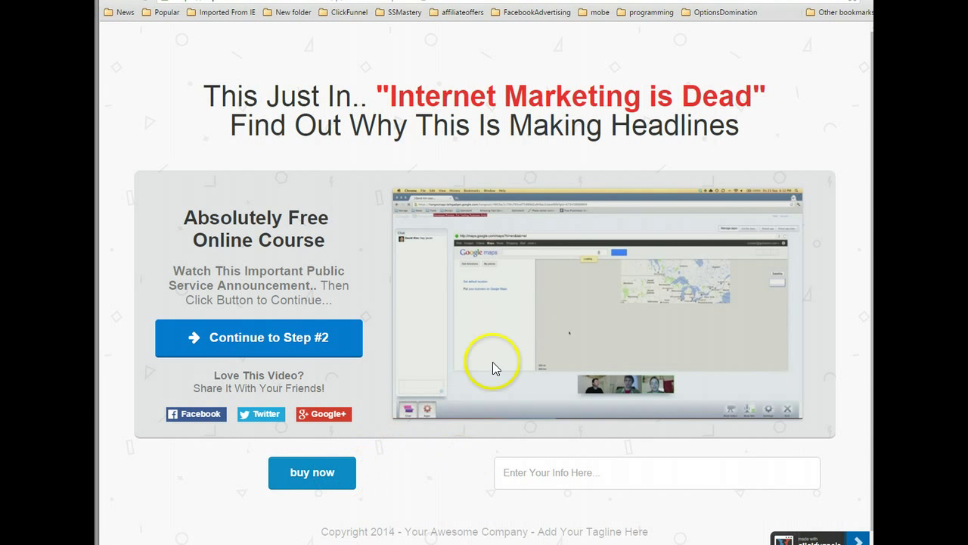
mouse_move(638, 281)
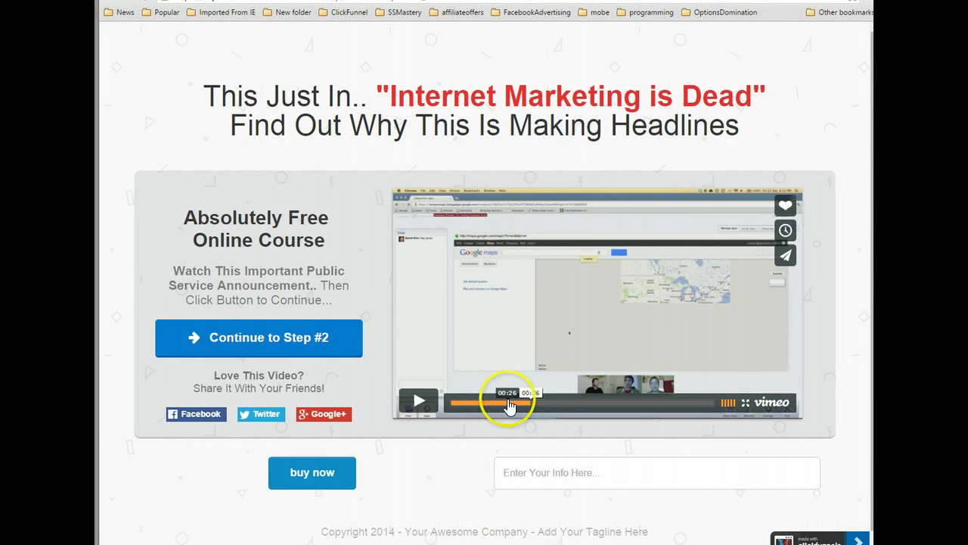